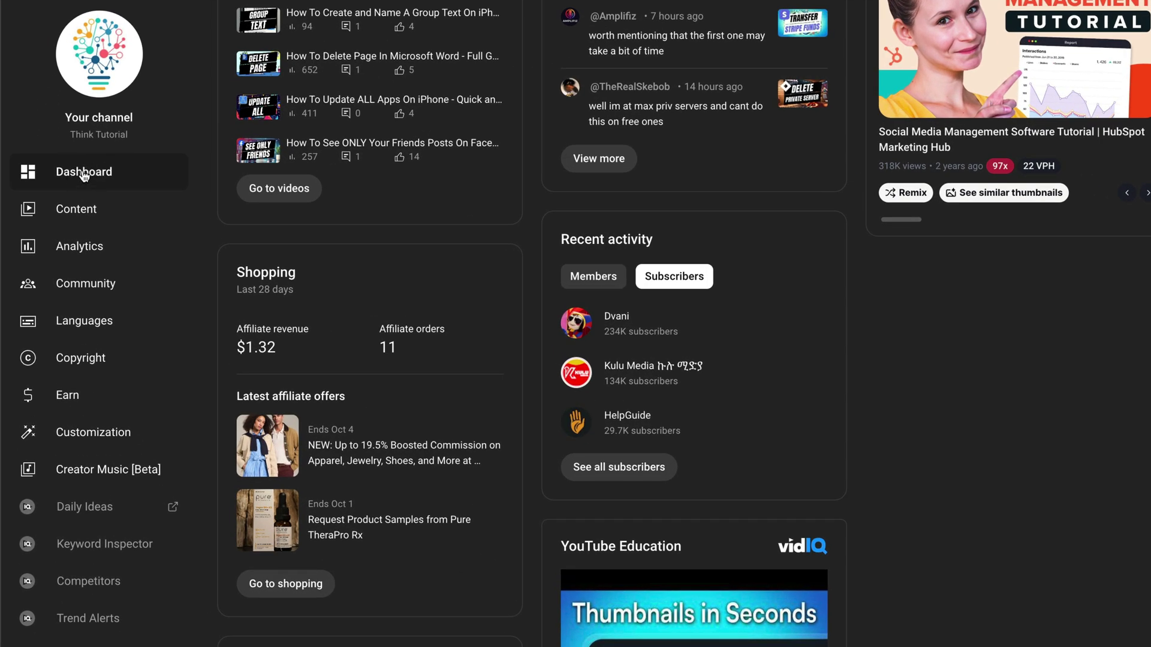
Go to the Content section to list the channel's uploaded videos.
left_click(90, 217)
mouse_move(270, 346)
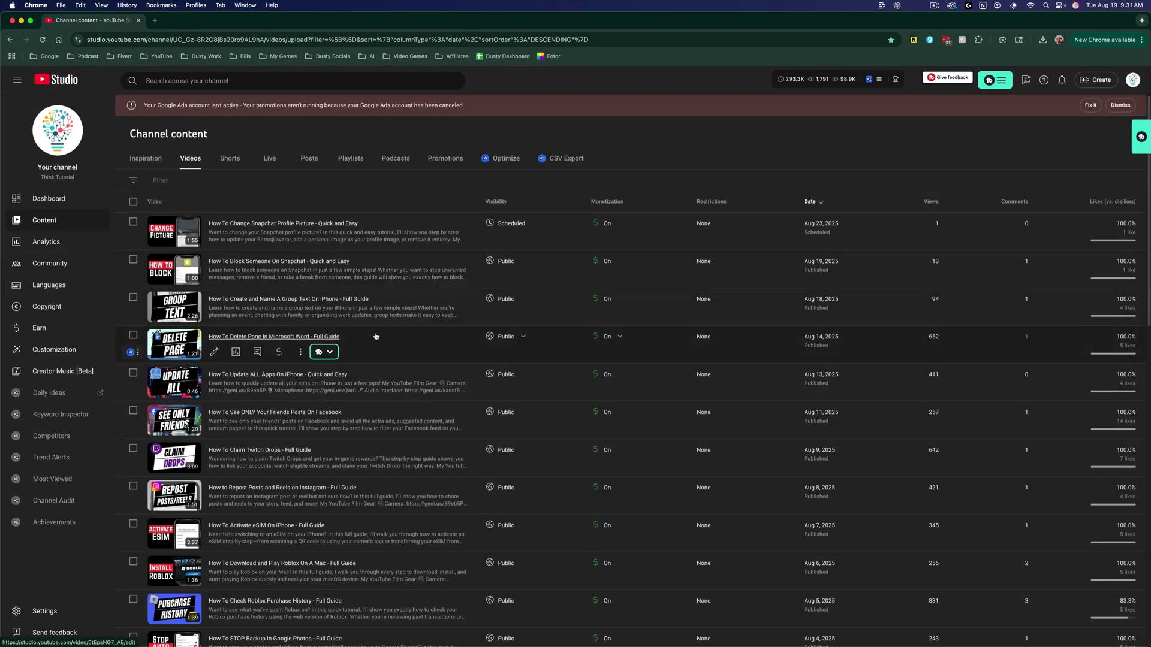
scroll(375, 342, "down", 2)
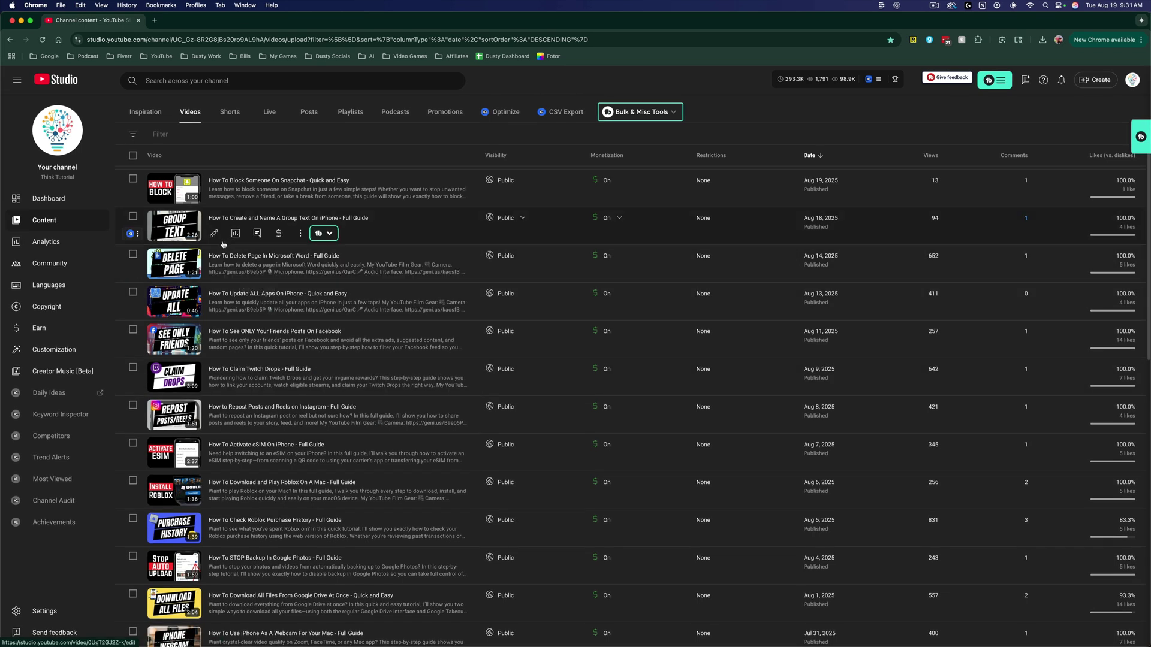
mouse_move(214, 271)
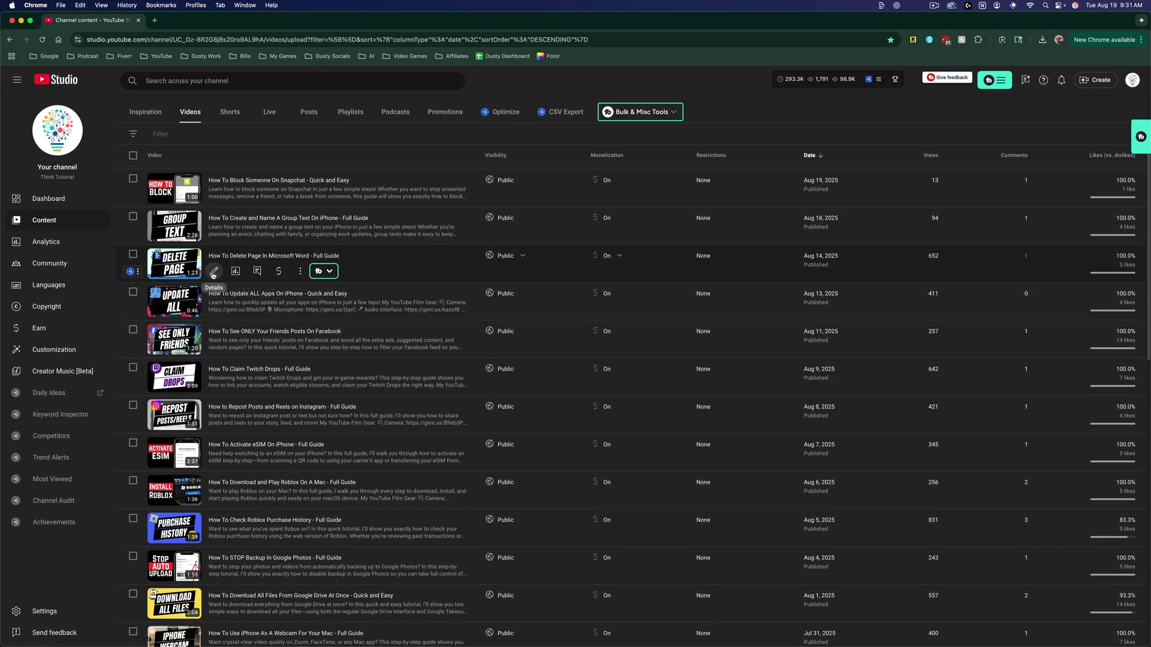
Open the details editor for the 'How To Delete Page In Microsoft Word - Full Guide' video.
left_click(215, 272)
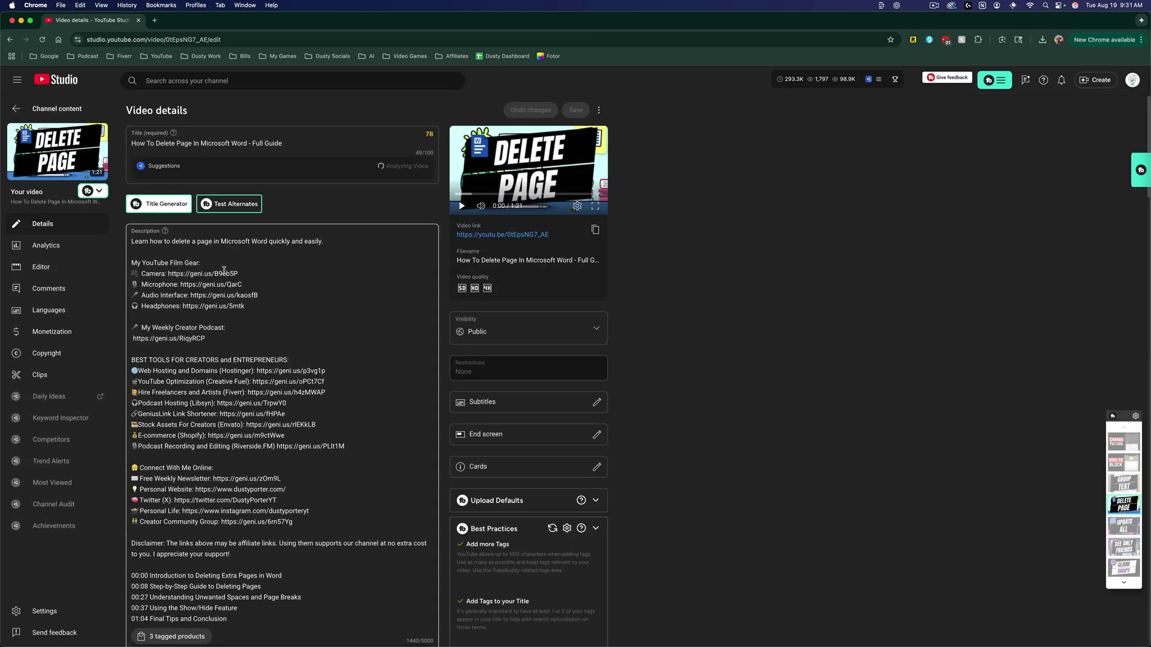
scroll(326, 317, "down", 5)
scroll(329, 327, "down", 1)
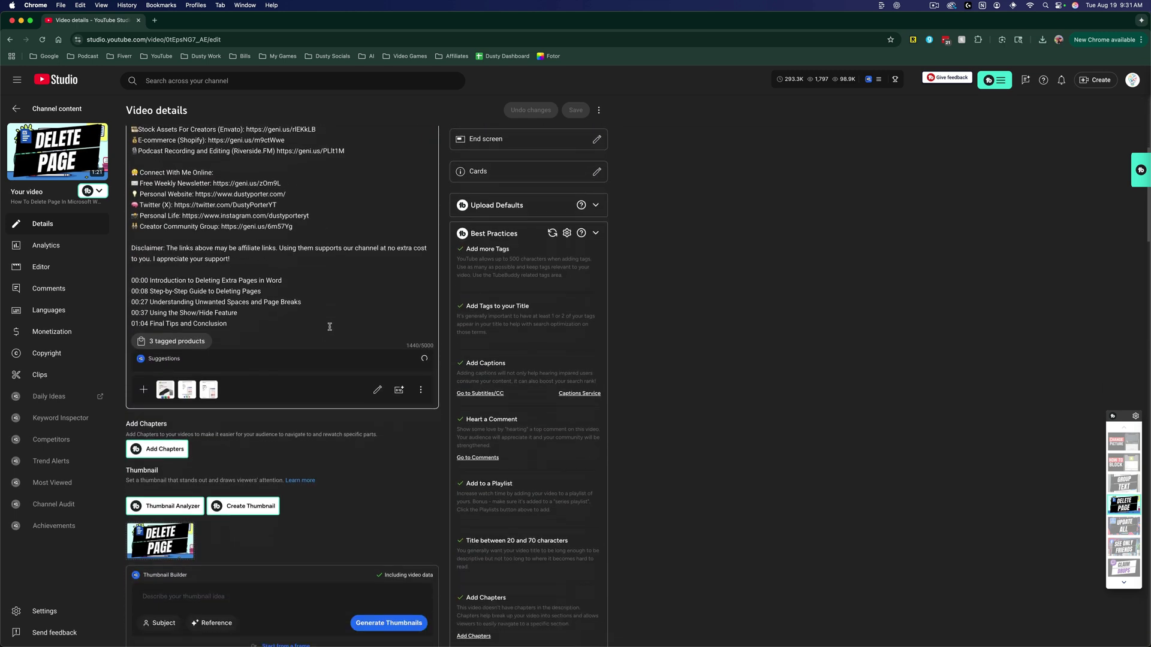
scroll(329, 326, "down", 2)
scroll(347, 356, "down", 2)
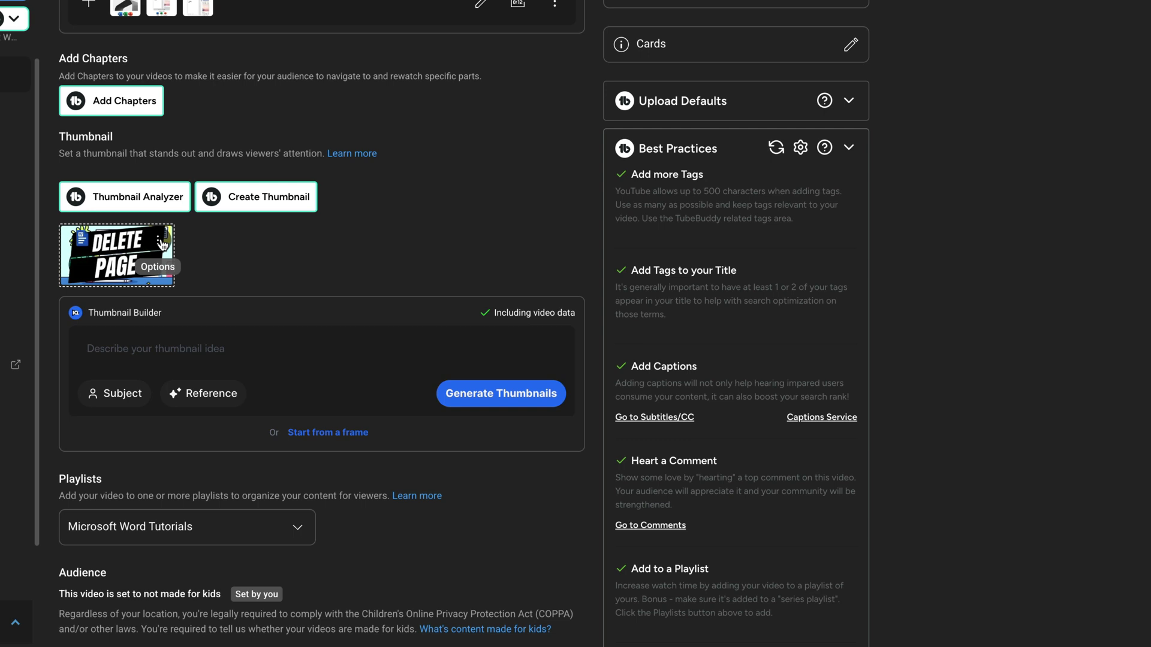
left_click(162, 243)
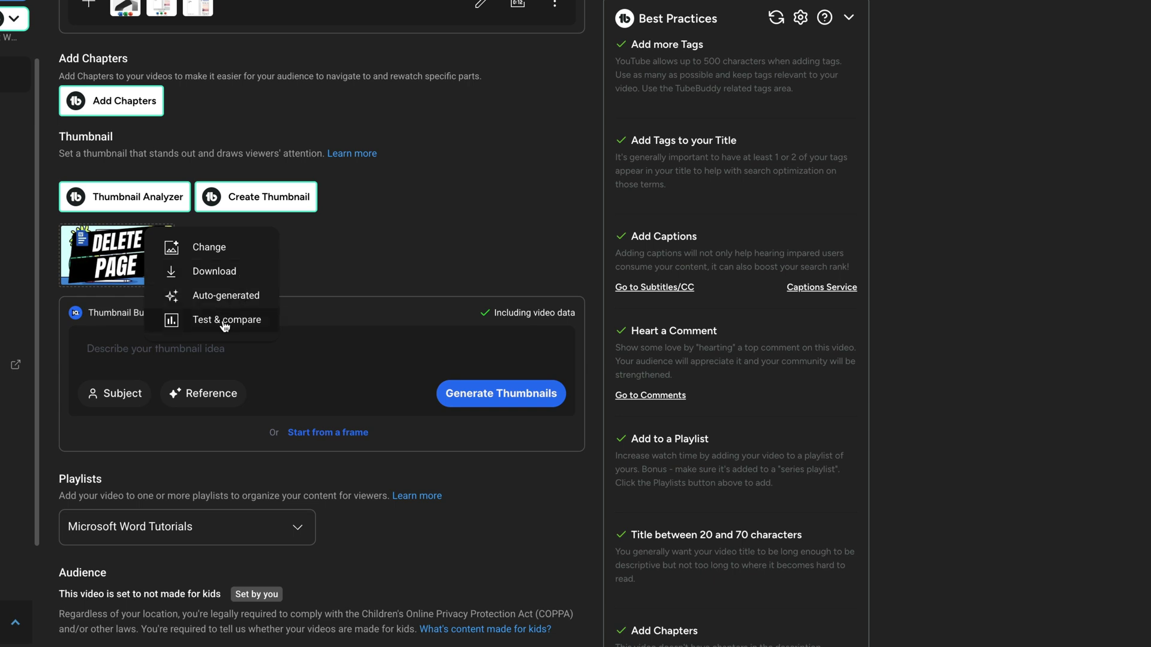
left_click(210, 249)
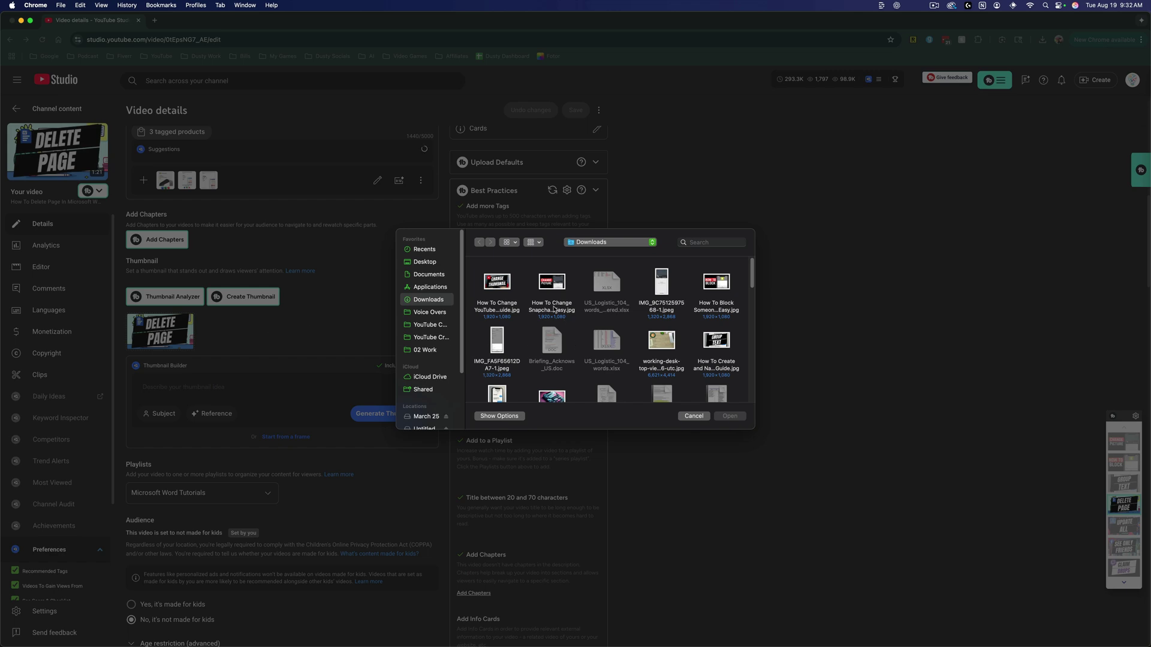
left_click(552, 286)
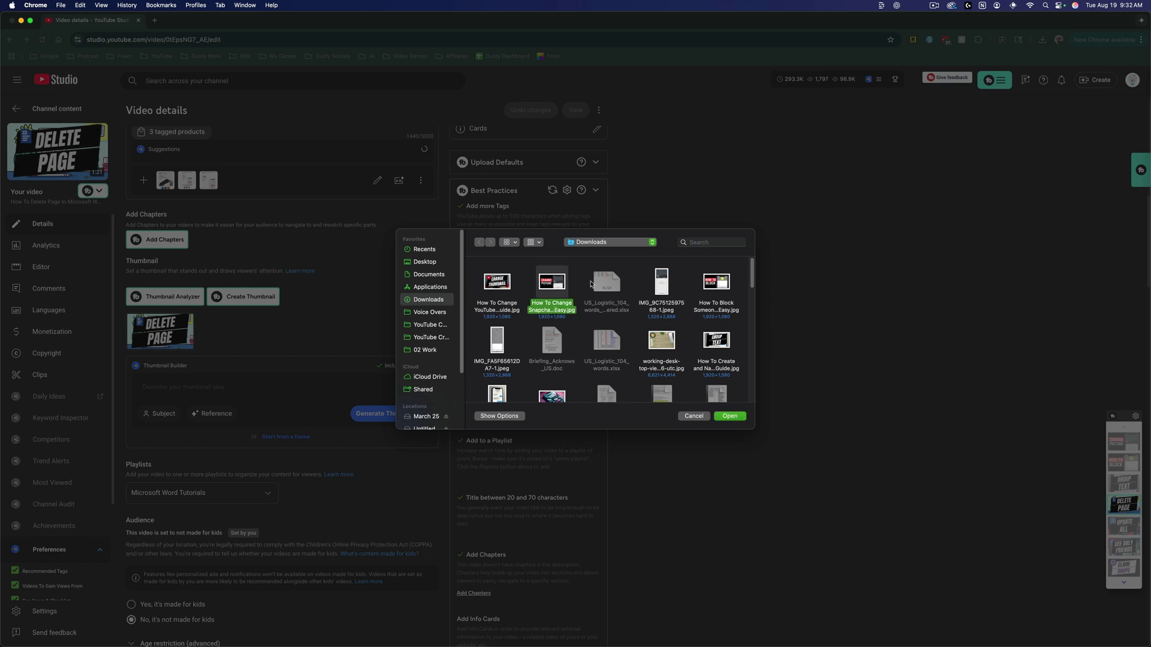
Close the file dialog without uploading a new thumbnail image.
left_click(692, 416)
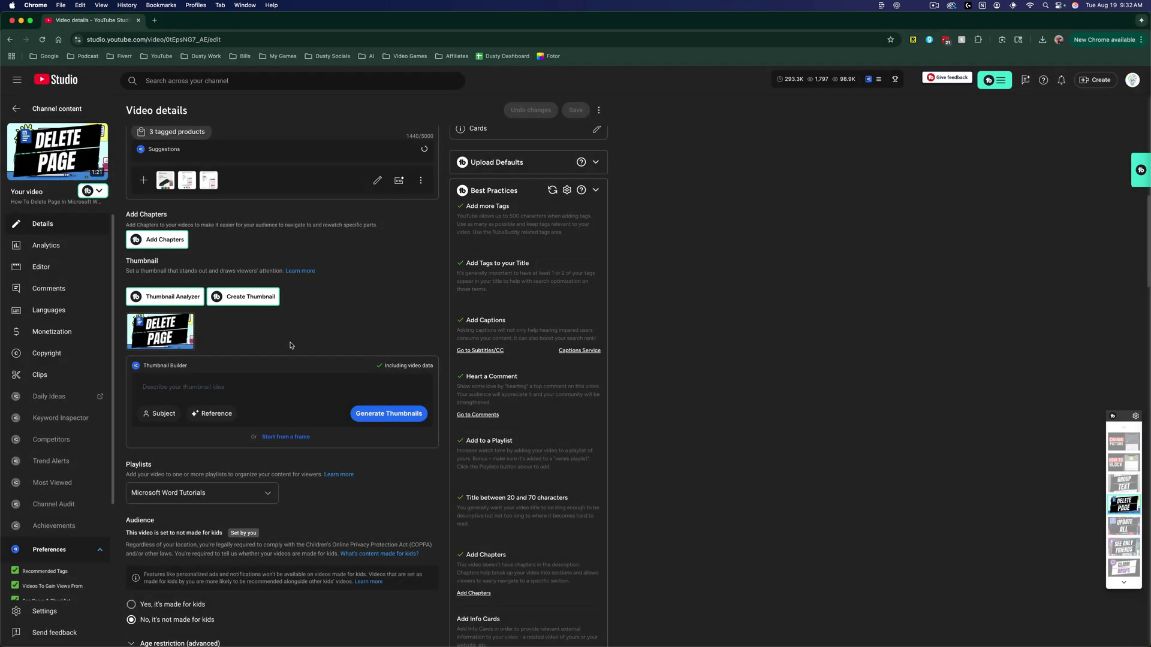